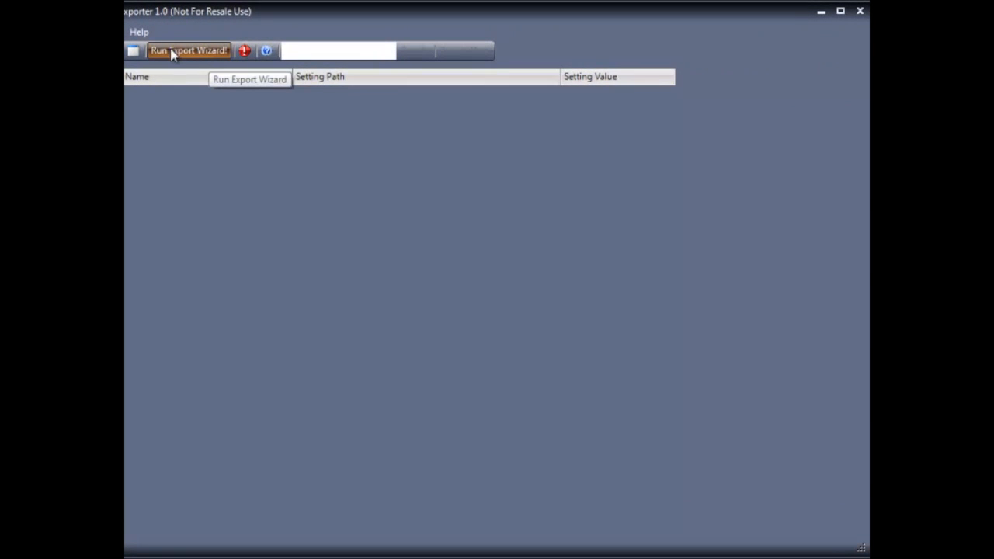
Step: Start the export wizard for cpandl.com, select every GPO in the domain, and continue
{"action": "left_click", "coordinate": [170, 51]}
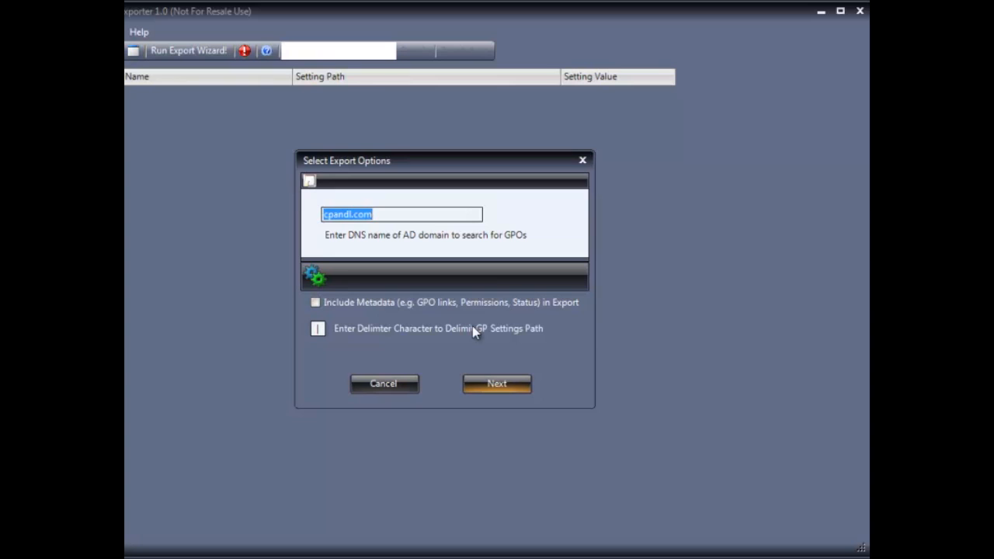
{"action": "left_click", "coordinate": [502, 388]}
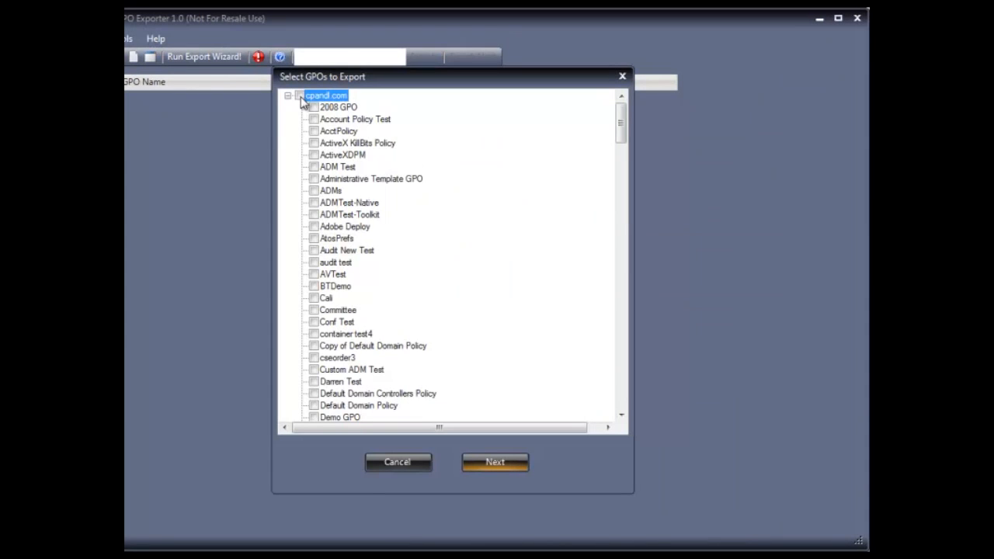
{"action": "mouse_move", "coordinate": [621, 126]}
{"action": "left_mouse_down"}
{"action": "mouse_move", "coordinate": [617, 337]}
{"action": "mouse_move", "coordinate": [614, 115]}
{"action": "left_mouse_up"}
{"action": "left_click", "coordinate": [299, 94]}
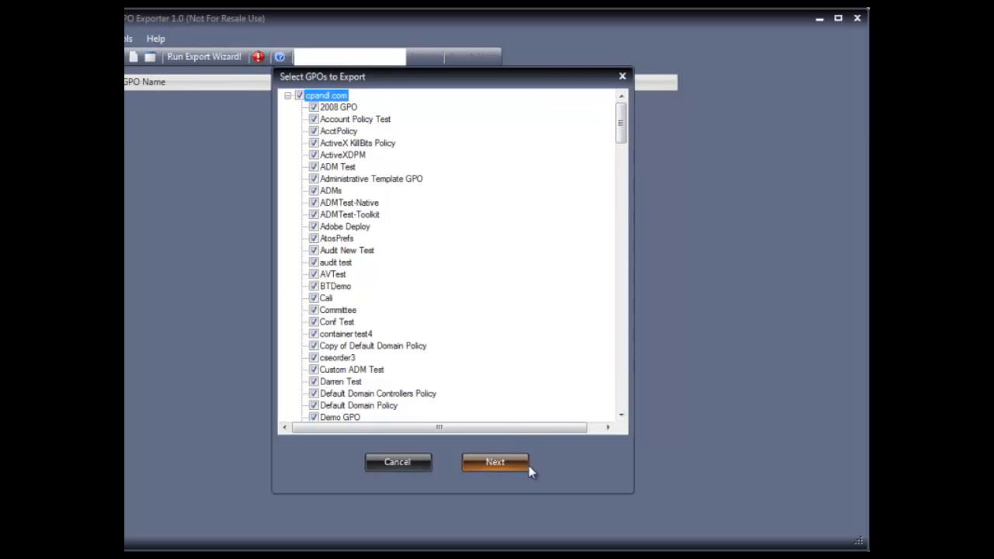
{"action": "left_click", "coordinate": [495, 463]}
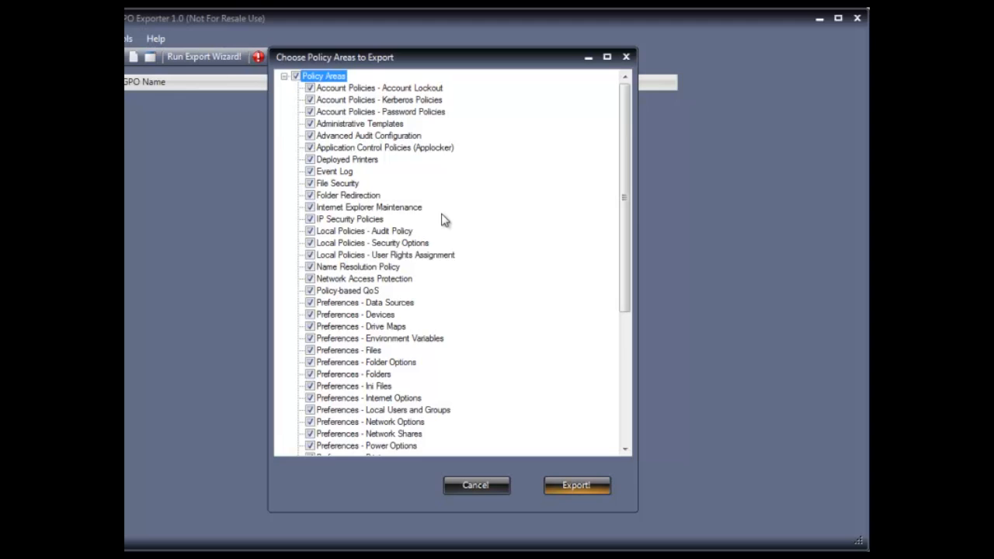
Step: Leave every policy area ticked, through Wireless Network (IEEE 802.1) Policies, and export
{"action": "left_click_drag", "start_coordinate": [622, 216], "coordinate": [615, 372]}
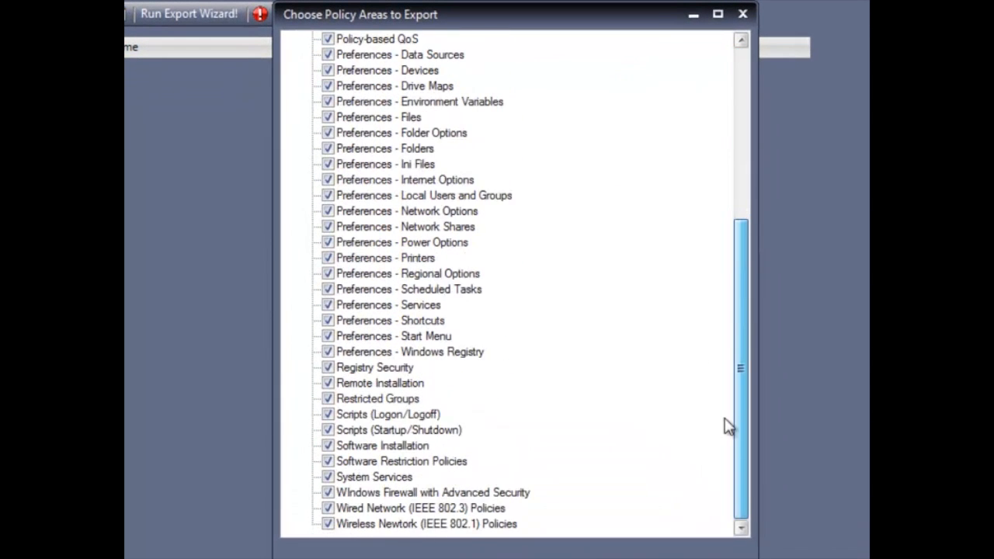
{"action": "left_click_drag", "start_coordinate": [725, 419], "coordinate": [699, 167]}
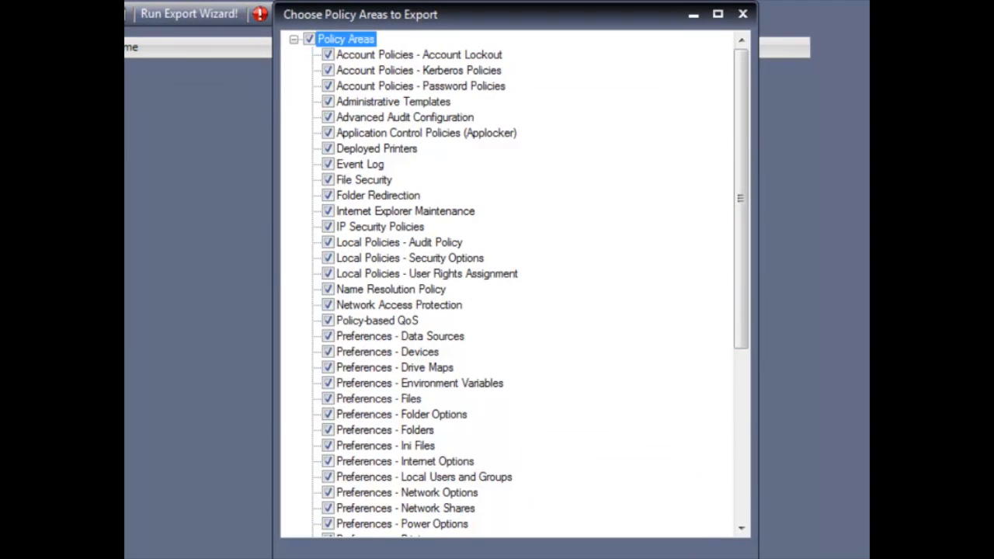
{"action": "left_click", "coordinate": [699, 556]}
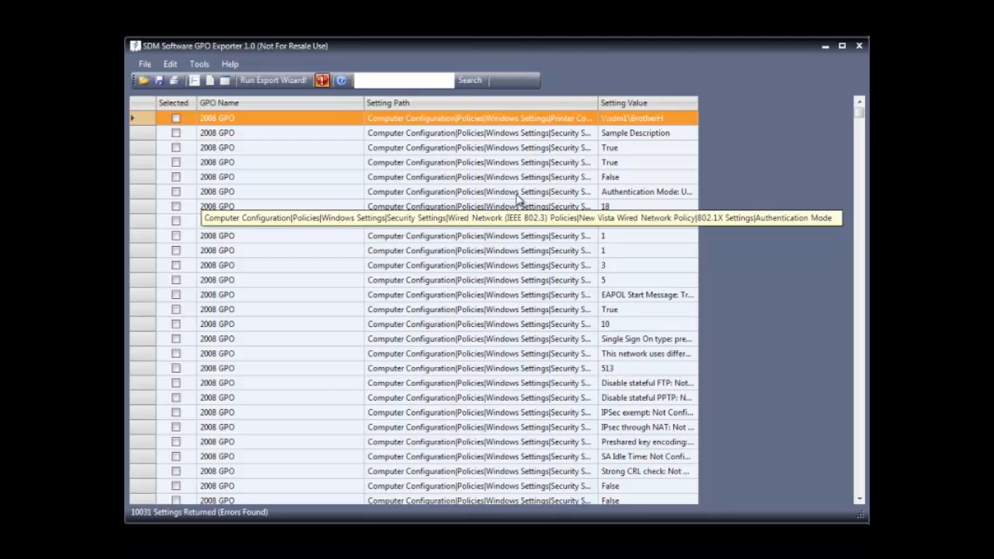
Step: Widen the Setting Path column and scroll through the 10031 exported settings
{"action": "left_click_drag", "start_coordinate": [598, 102], "coordinate": [724, 120]}
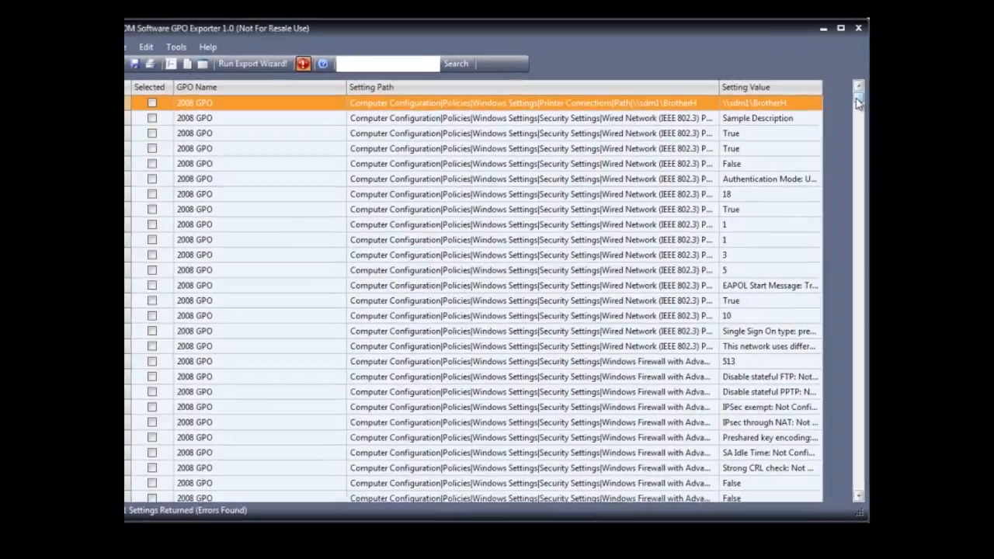
{"action": "left_click_drag", "start_coordinate": [859, 114], "coordinate": [849, 401]}
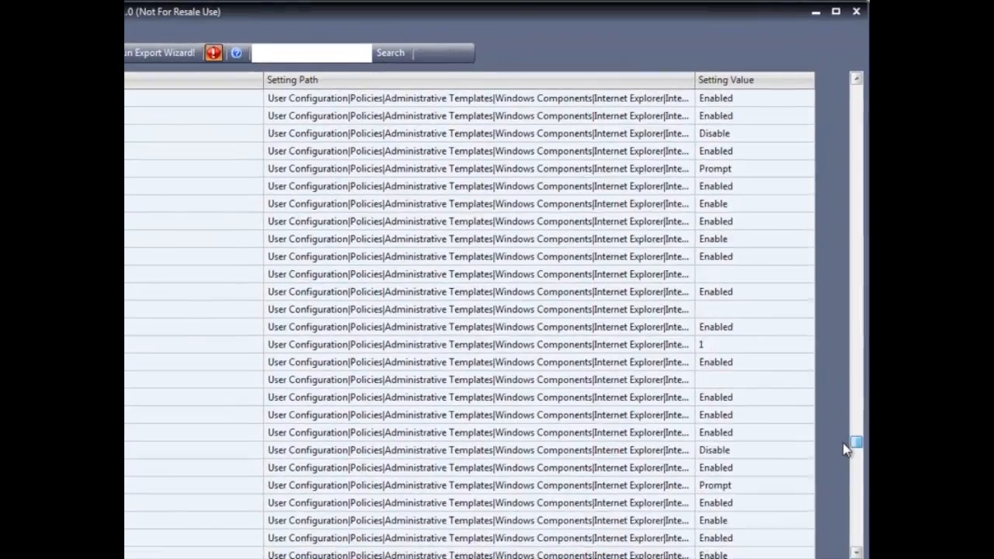
{"action": "left_click_drag", "start_coordinate": [846, 449], "coordinate": [857, 84]}
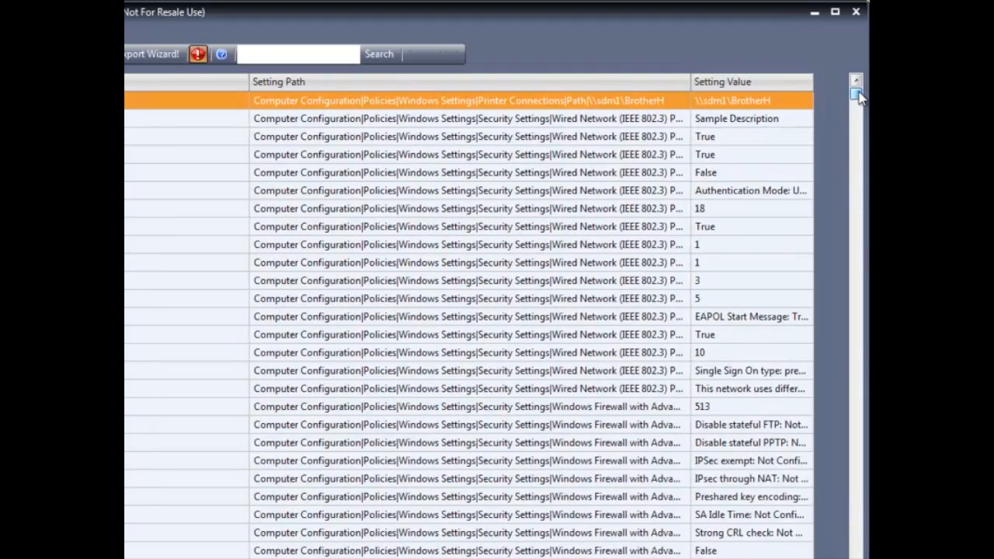
Step: Search the settings for 'password' and step through several matches
{"action": "left_click", "coordinate": [274, 54]}
{"action": "type", "text": "password"}
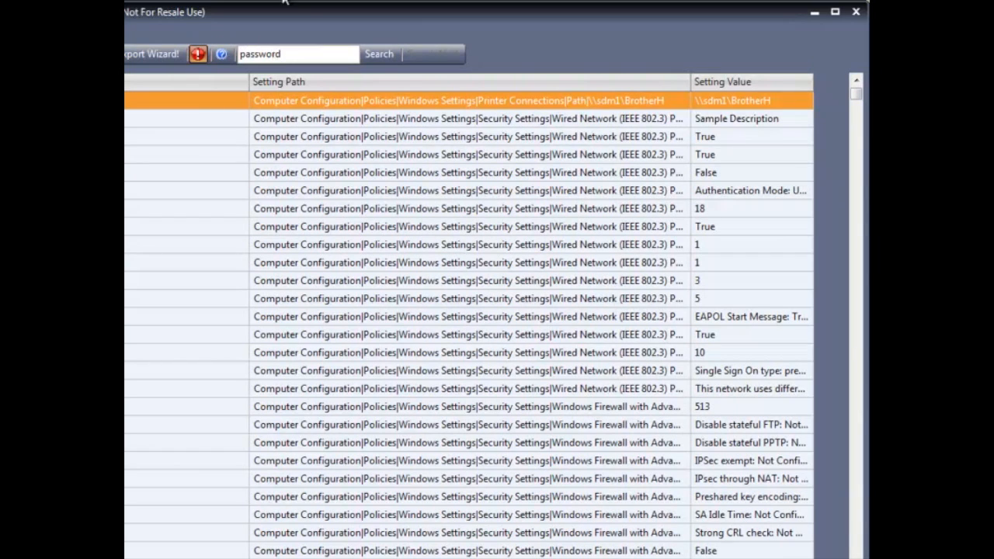
{"action": "left_click", "coordinate": [382, 58]}
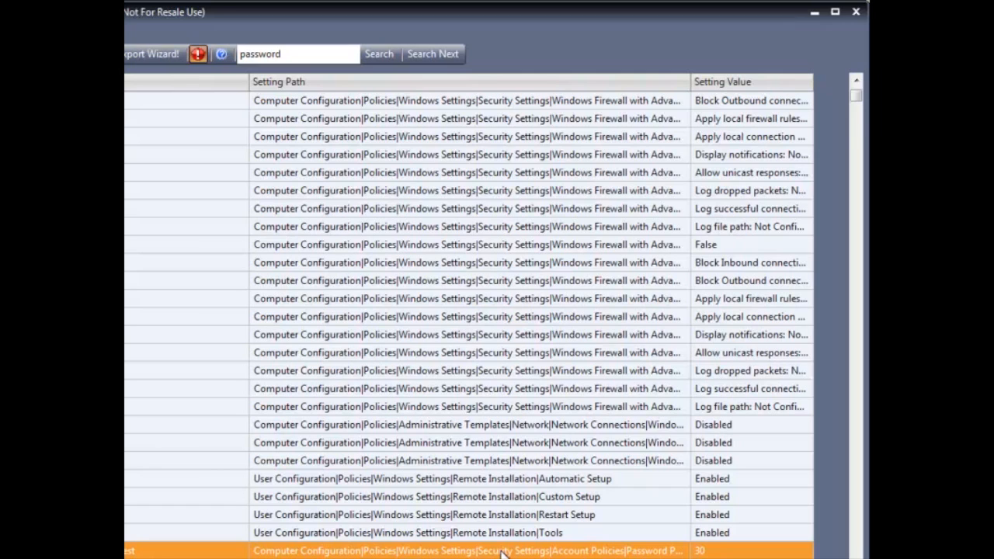
{"action": "left_click", "coordinate": [441, 56]}
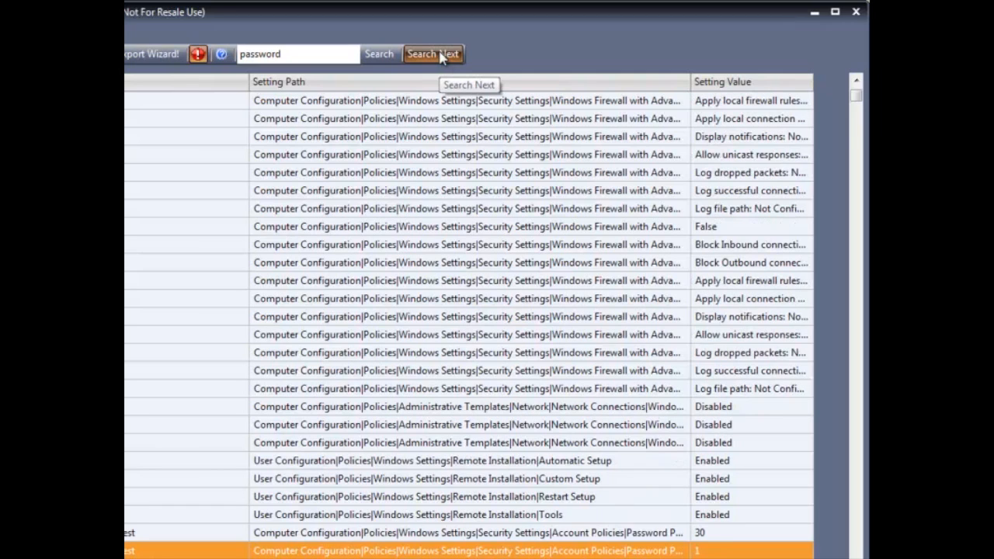
{"action": "left_click", "coordinate": [441, 56]}
{"action": "left_click", "coordinate": [441, 56]}
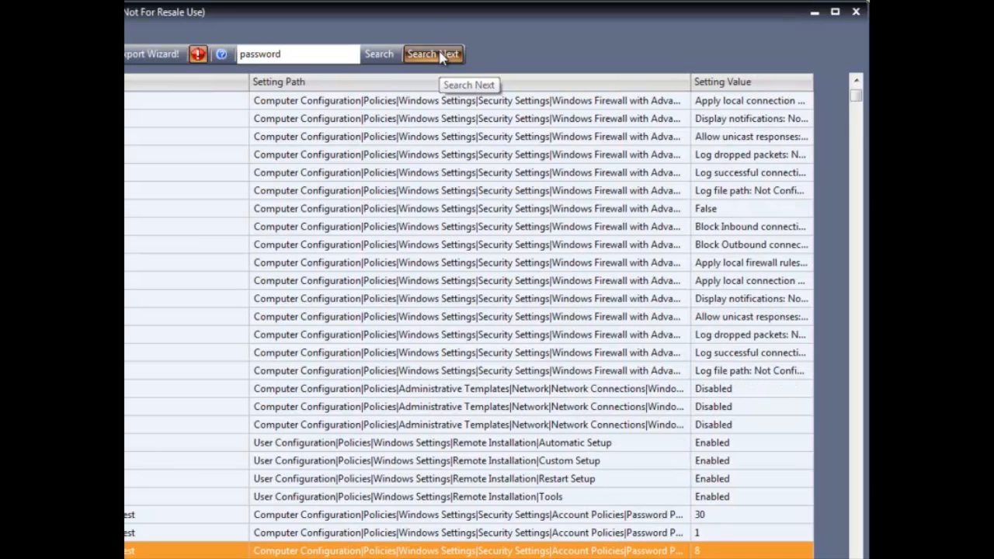
{"action": "left_click", "coordinate": [440, 56]}
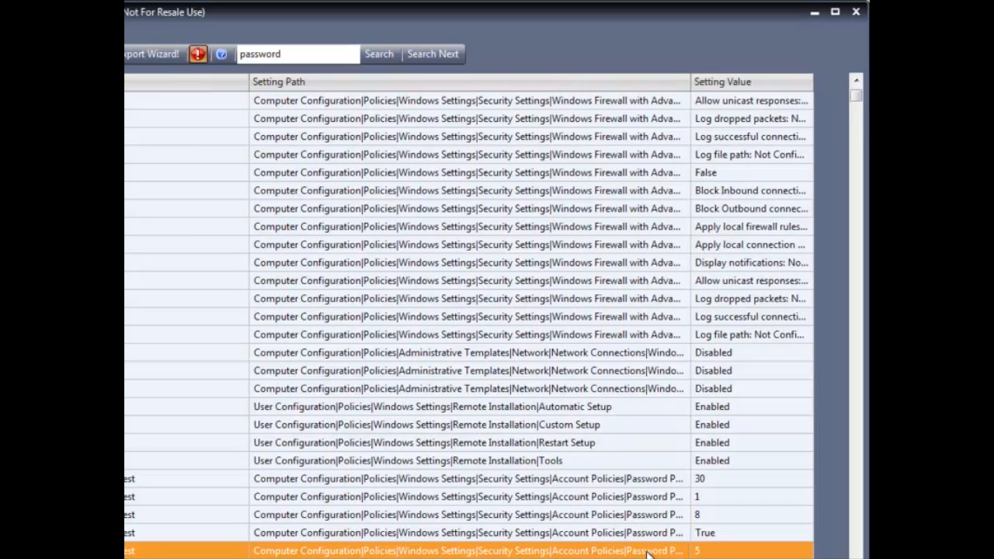
Step: Sort by setting path, rerun the 'password' search and step through matches again
{"action": "left_click", "coordinate": [376, 84]}
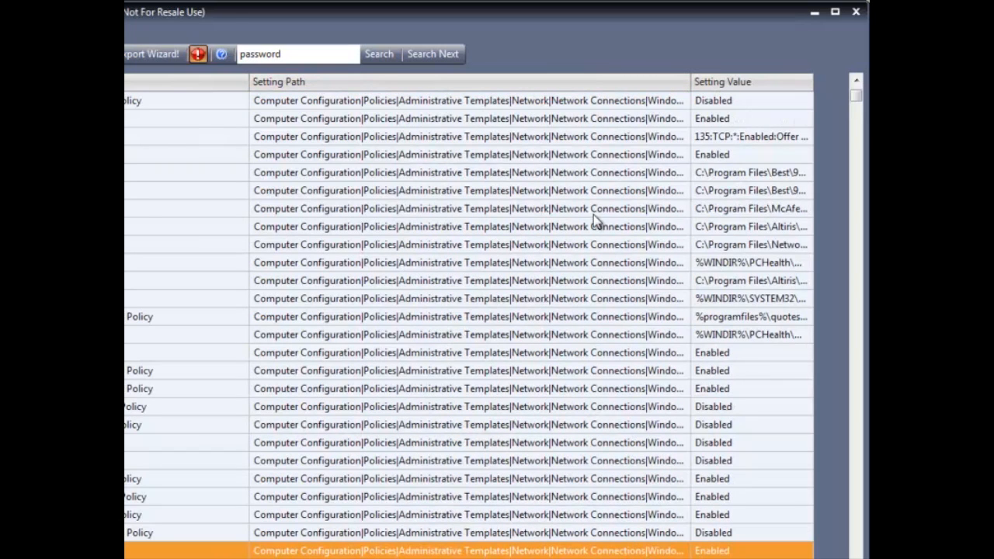
{"action": "left_click", "coordinate": [377, 54]}
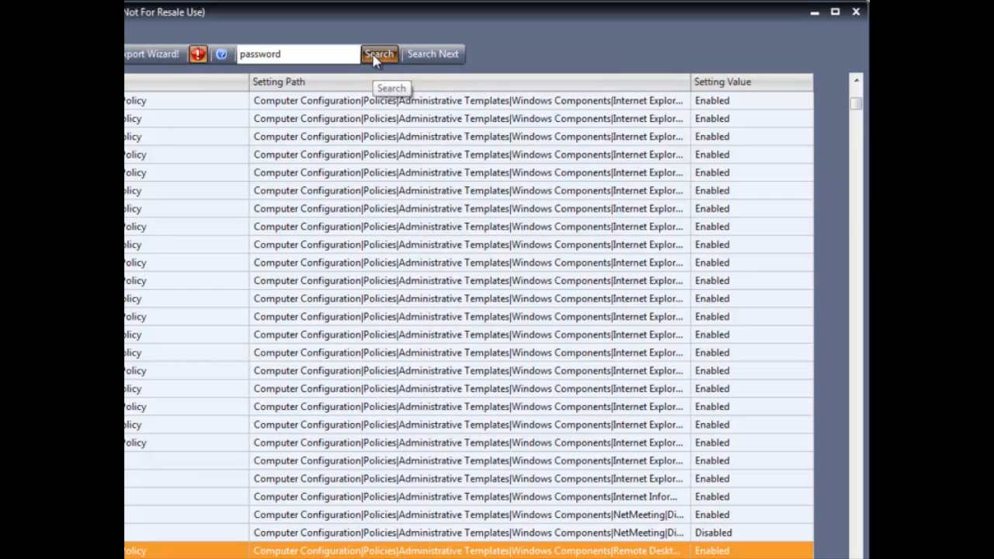
{"action": "left_click", "coordinate": [436, 54]}
{"action": "left_click", "coordinate": [437, 55]}
{"action": "left_click", "coordinate": [436, 55]}
{"action": "left_click", "coordinate": [437, 55]}
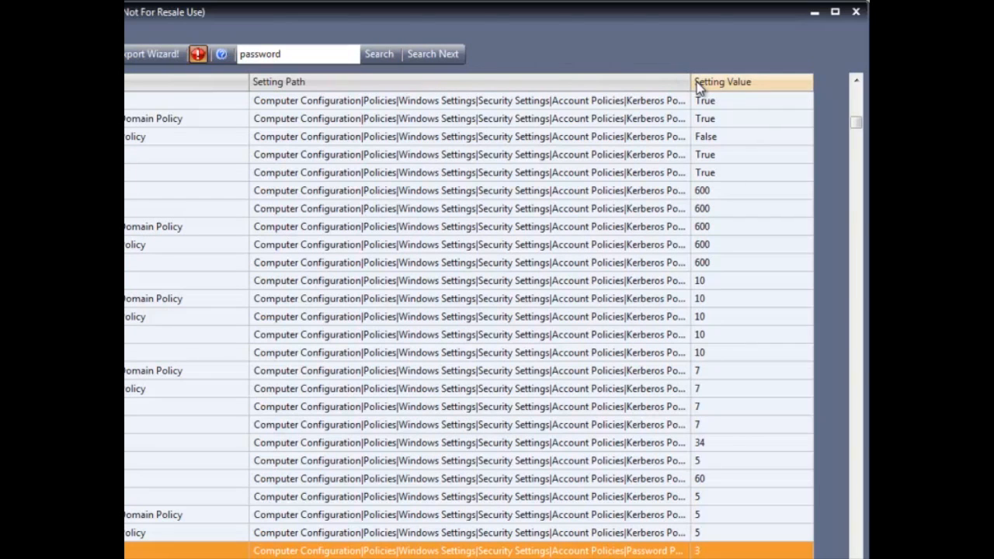
Step: Widen the Setting Path column and scroll to the Tsys-DDP Password Policies setting, value 3
{"action": "left_click_drag", "start_coordinate": [690, 82], "coordinate": [754, 82]}
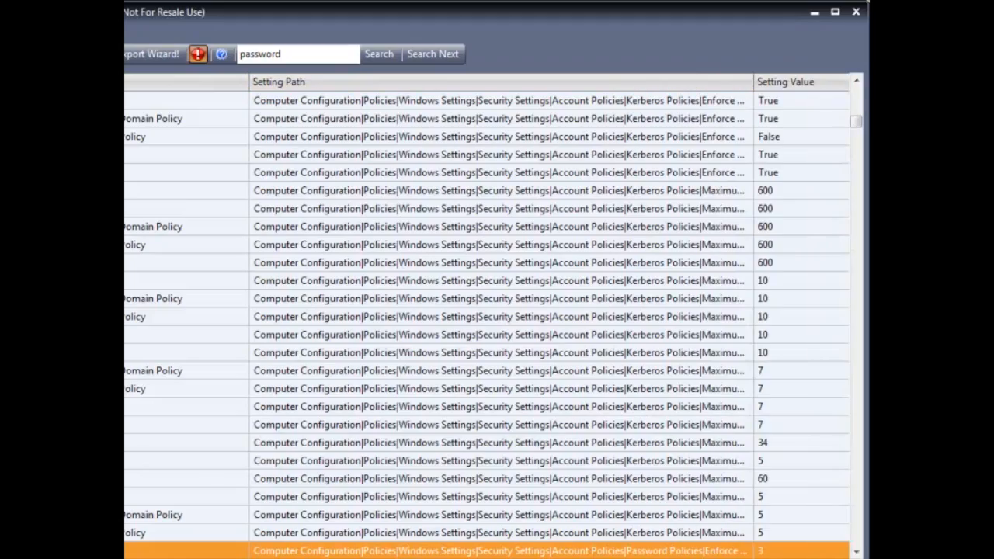
{"action": "left_click", "coordinate": [856, 552]}
{"action": "left_click", "coordinate": [857, 552]}
{"action": "left_click", "coordinate": [857, 552]}
{"action": "left_click", "coordinate": [857, 552]}
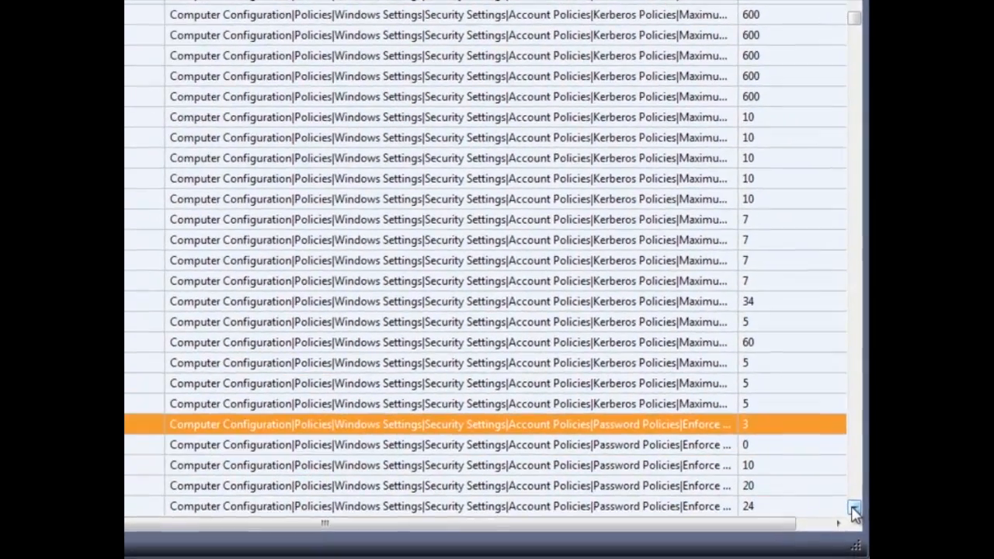
{"action": "left_click", "coordinate": [854, 510]}
{"action": "left_click", "coordinate": [854, 511]}
{"action": "left_click", "coordinate": [854, 510]}
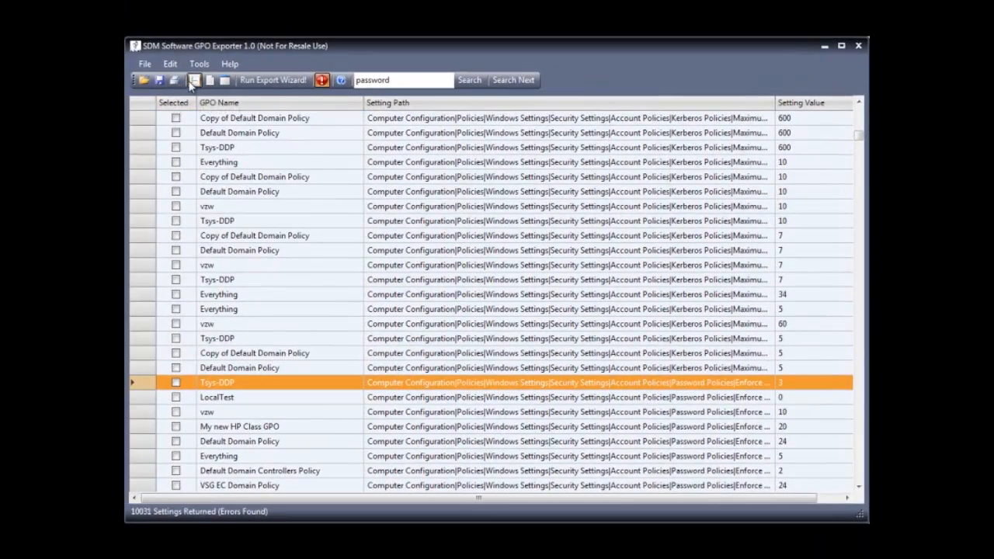
Step: Tick all rows and generate the 190-page settings report, scrolling through it
{"action": "left_click", "coordinate": [194, 81]}
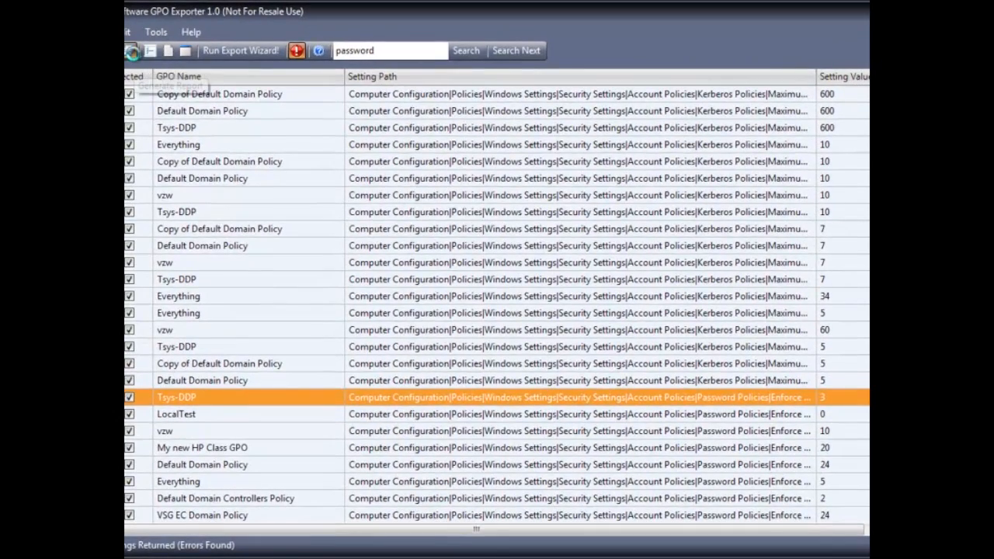
{"action": "left_click", "coordinate": [132, 51]}
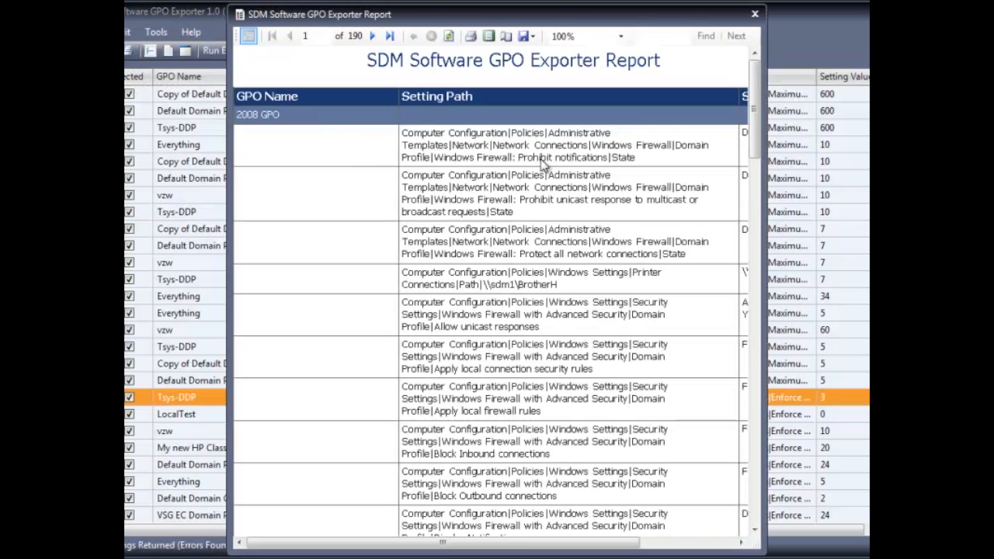
{"action": "left_click_drag", "start_coordinate": [753, 206], "coordinate": [765, 142]}
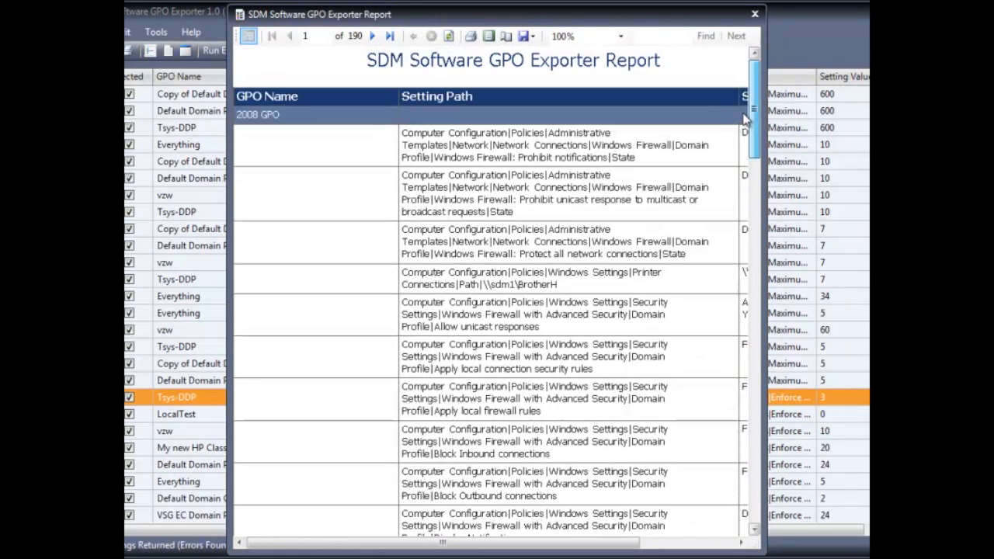
Step: Check the report's Excel and PDF export formats, close the report, and view the File menu
{"action": "left_click", "coordinate": [523, 38]}
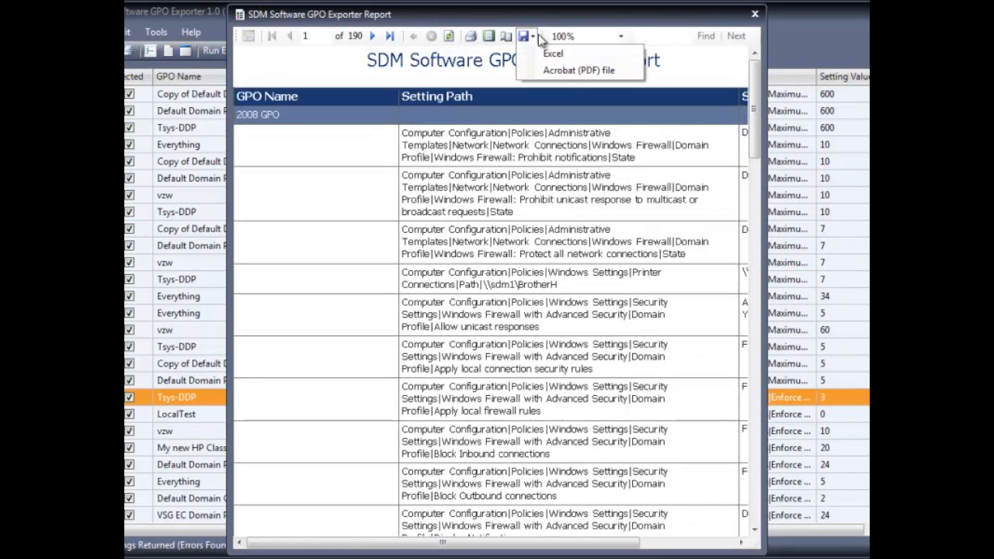
{"action": "left_click", "coordinate": [755, 14]}
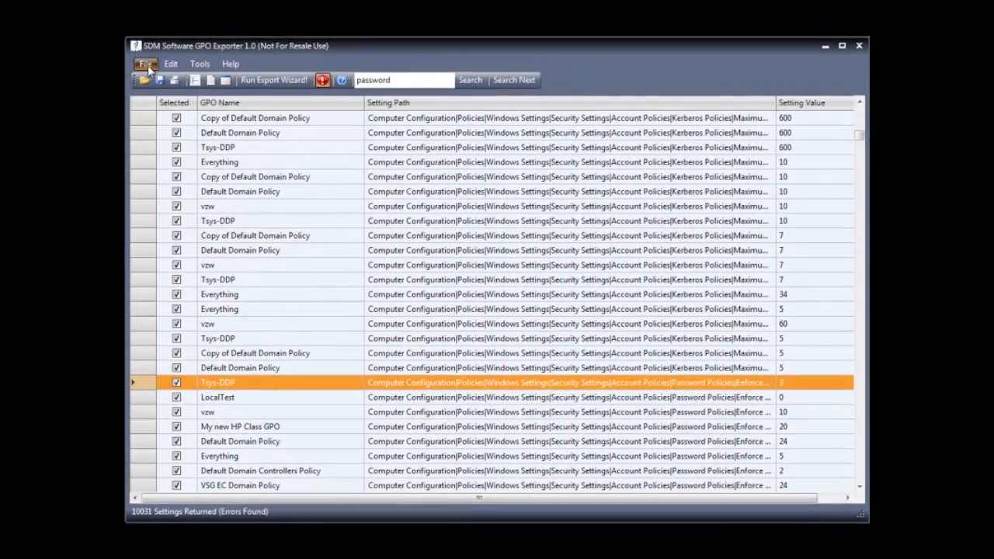
{"action": "left_click", "coordinate": [136, 59]}
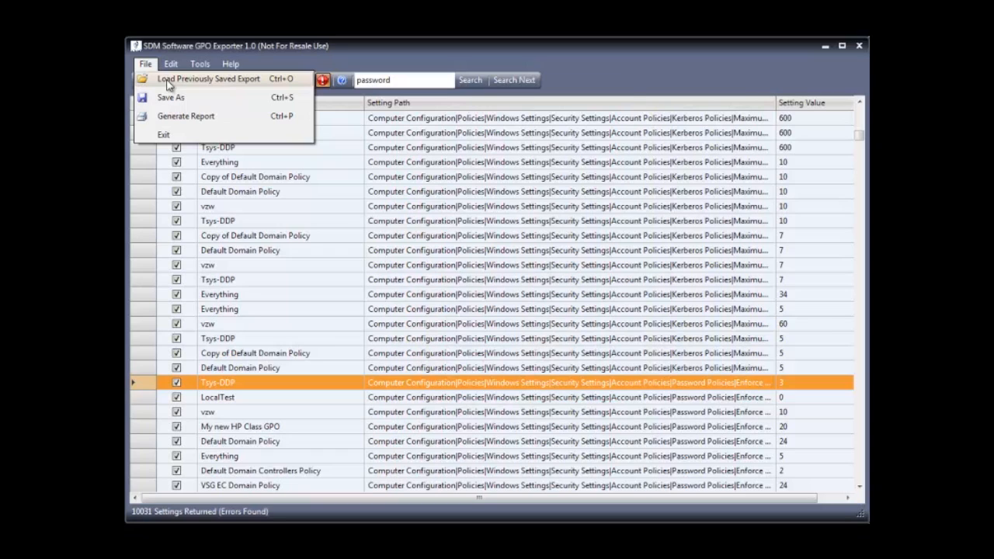
Step: Review the Tools and Help menu commands, then dismiss the menus
{"action": "left_click", "coordinate": [269, 42]}
{"action": "left_click", "coordinate": [199, 64]}
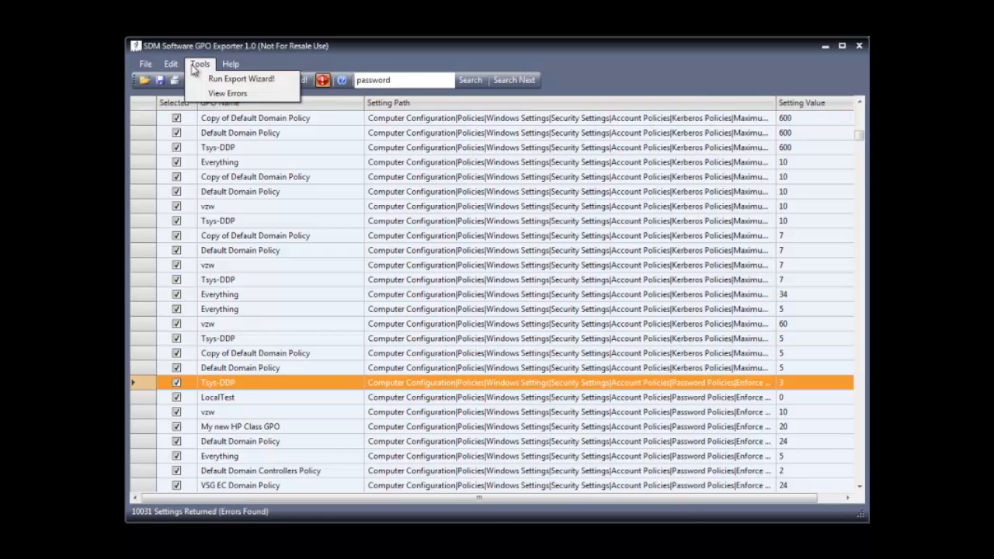
{"action": "mouse_move", "coordinate": [236, 64]}
{"action": "left_click", "coordinate": [264, 51]}
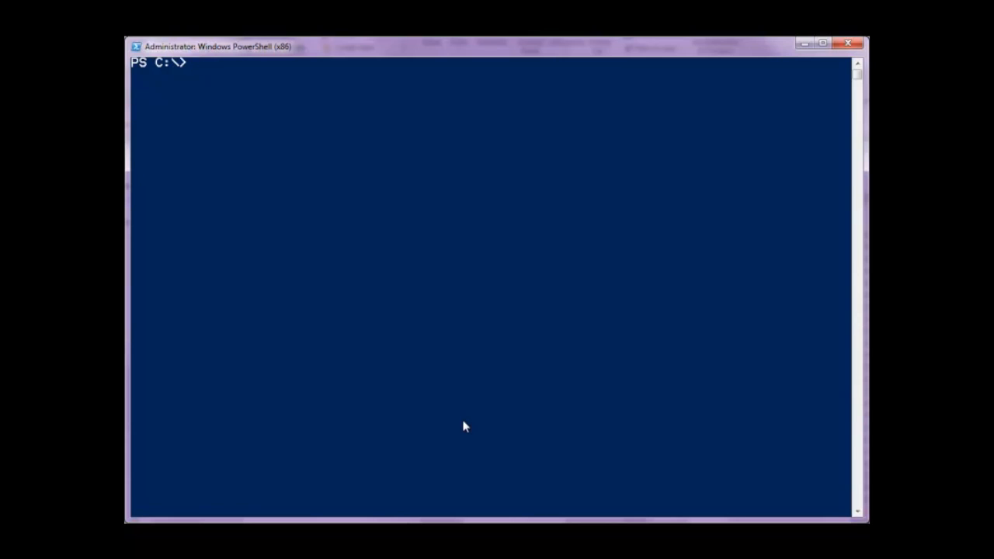
Step: Recall Export-SDMGPSettings -All from history and run it at the PS C:\> prompt
{"action": "key", "text": "Up"}
{"action": "key", "text": "Up"}
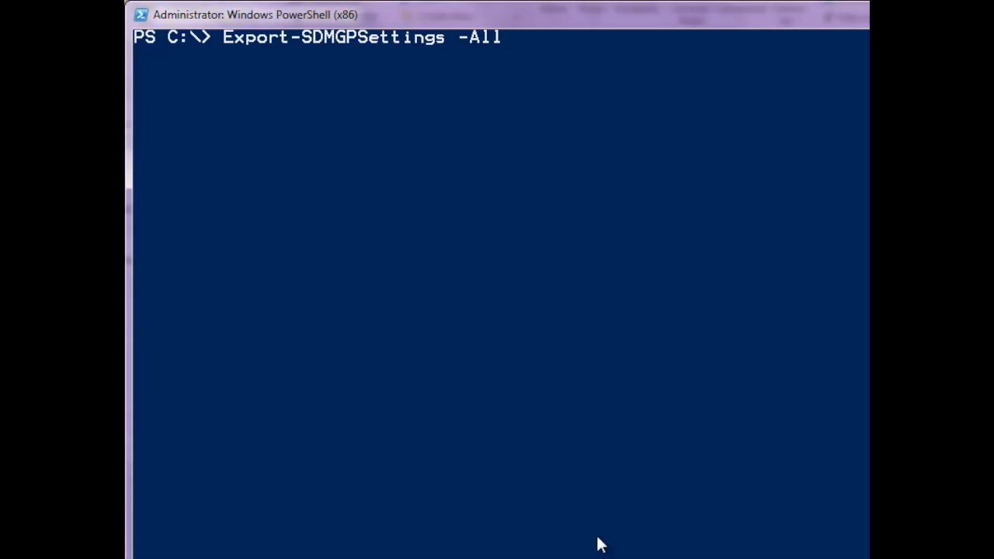
{"action": "key", "text": "Return"}
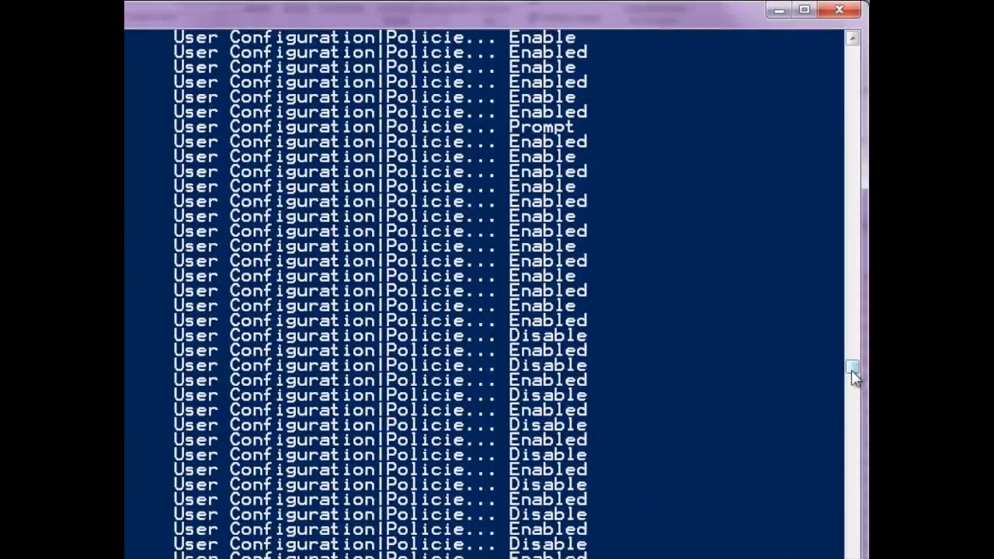
Step: Scroll back to the start of the output, showing GPOName, SettingPath and SettingValue for Demo GPO
{"action": "left_click_drag", "start_coordinate": [854, 379], "coordinate": [856, 69]}
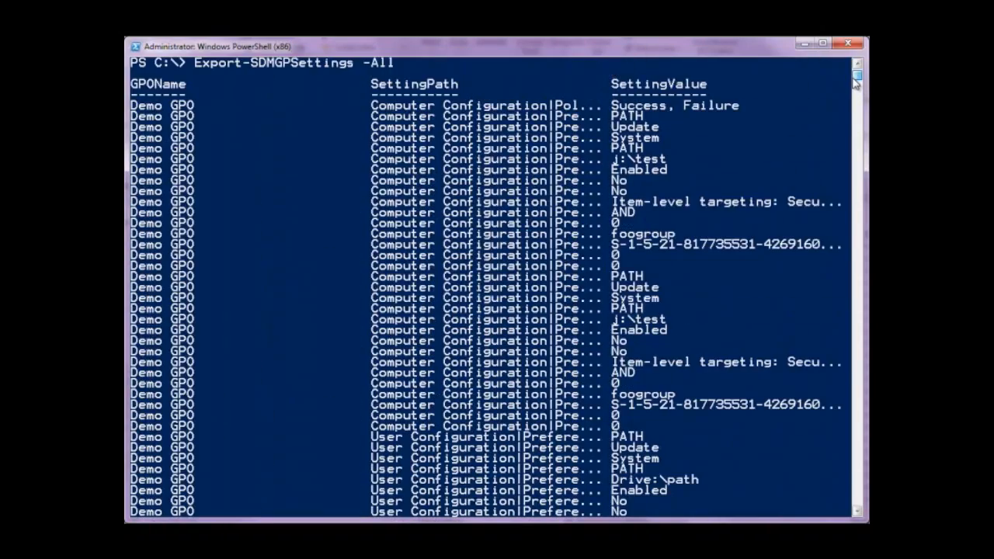